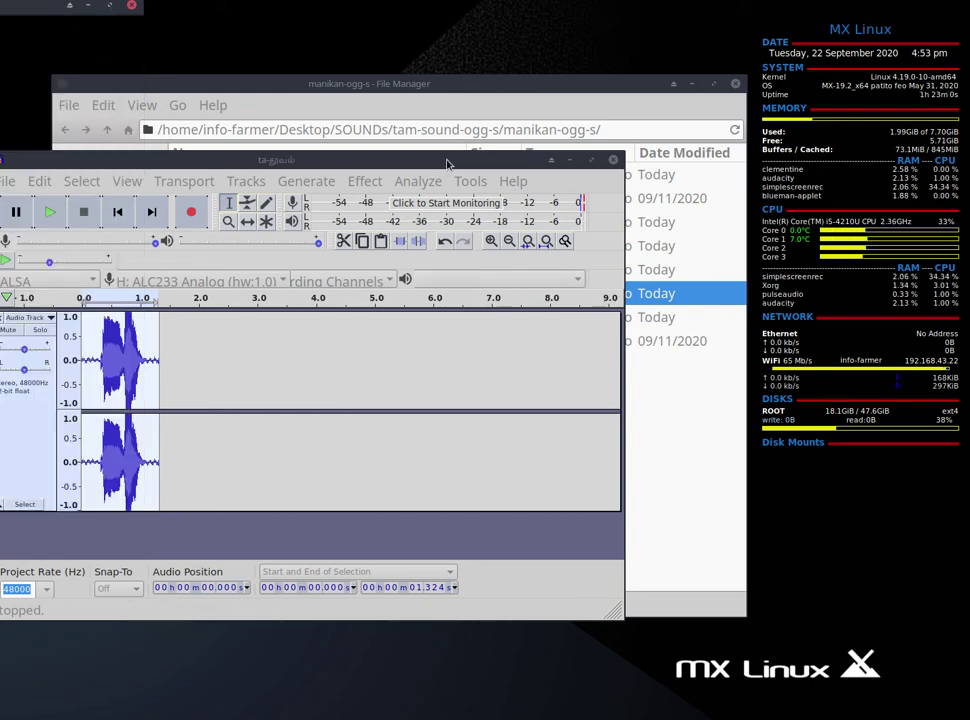
- Move the Audacity window right until its left edge is fully on screen
{"action": "left_click_drag", "start_coordinate": [437, 160], "coordinate": [490, 158]}
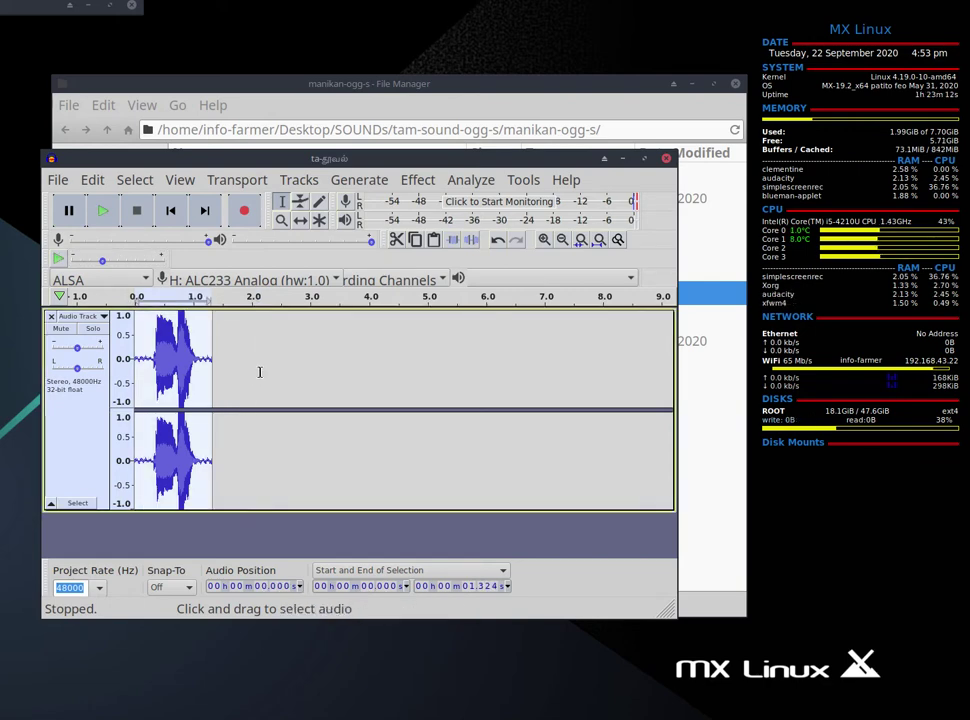
- Capture a noise profile from the whole vocal clip using Noise Reduction
{"action": "left_click", "coordinate": [417, 180]}
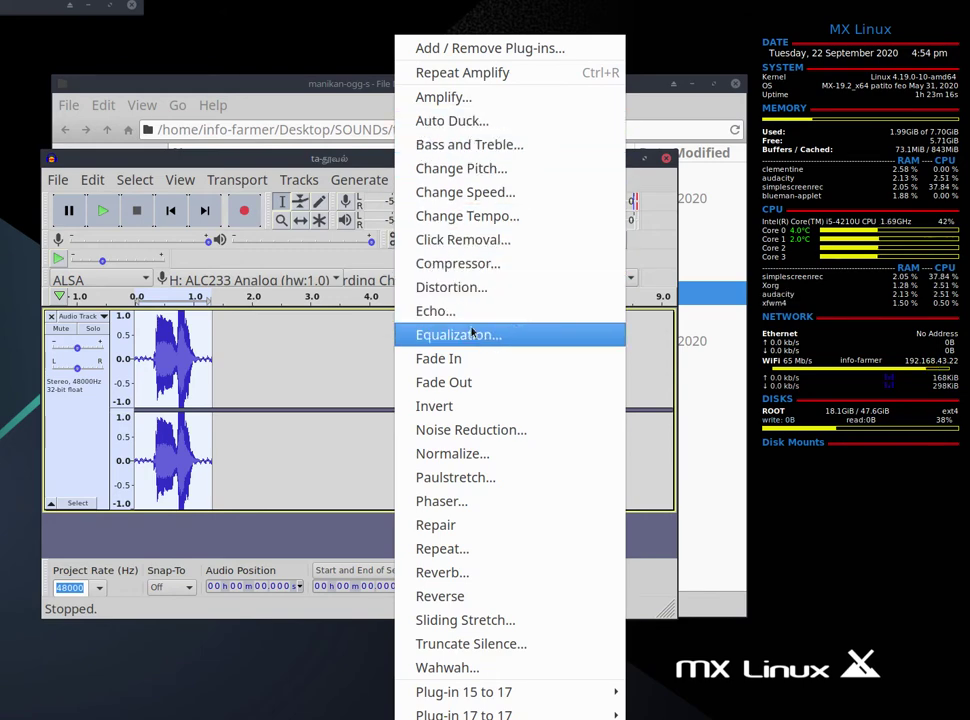
{"action": "left_click", "coordinate": [478, 432]}
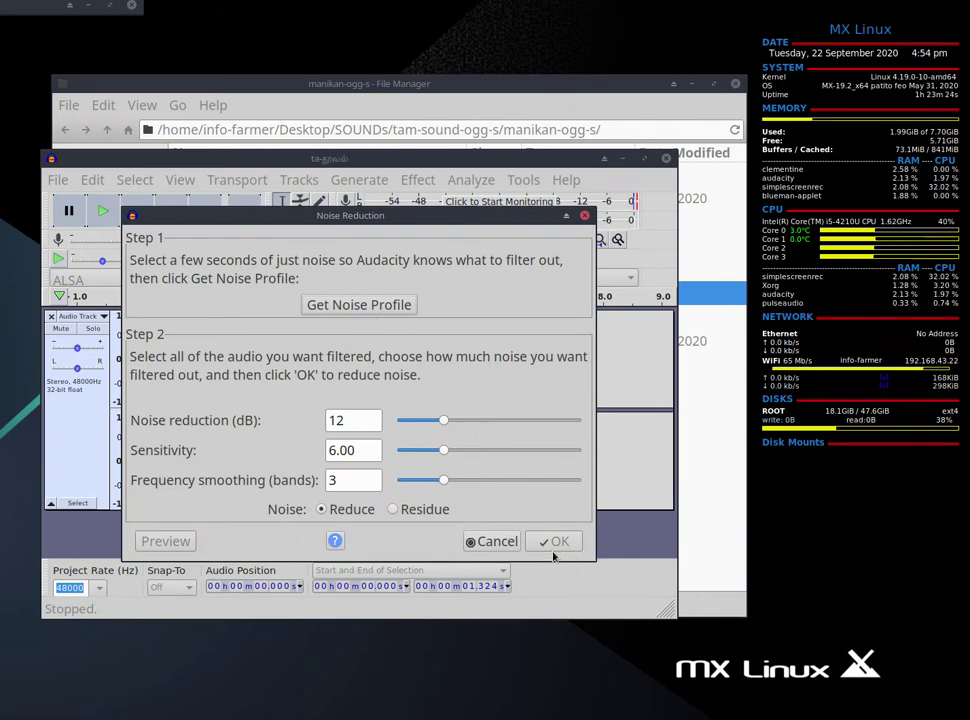
{"action": "left_click", "coordinate": [335, 307]}
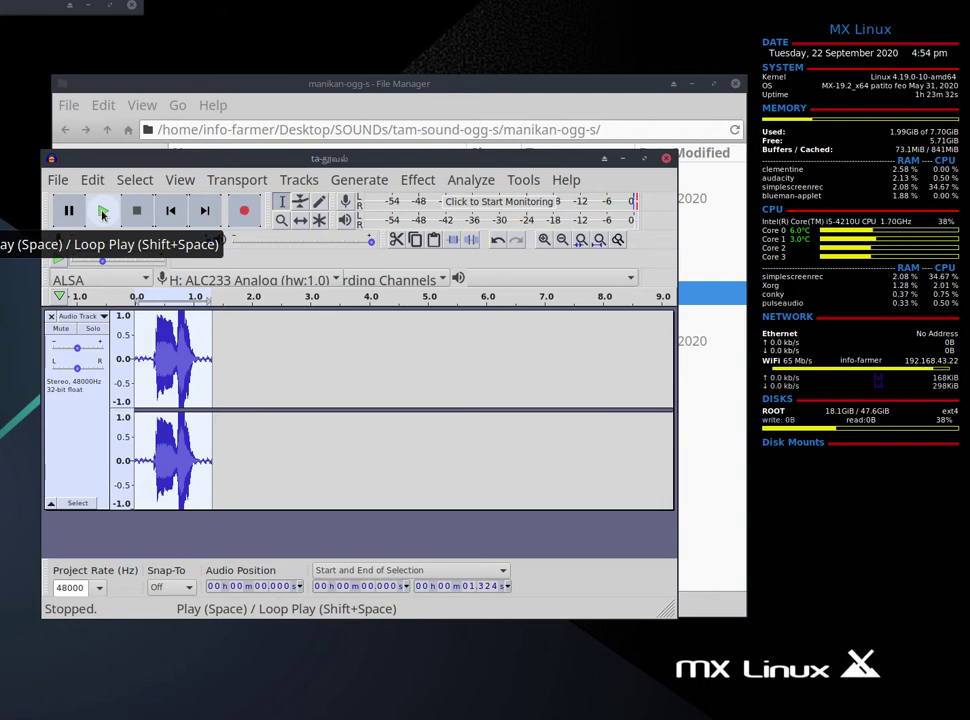
- Play the clip, then apply Noise Reduction with default settings (12 dB)
{"action": "left_click", "coordinate": [103, 212]}
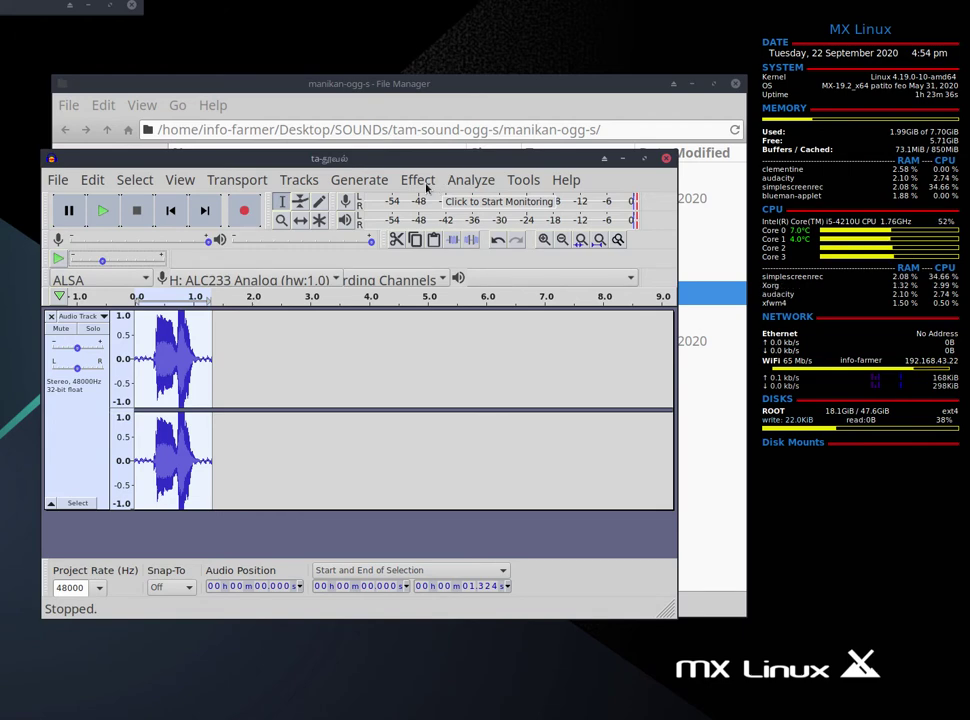
{"action": "left_click", "coordinate": [418, 180]}
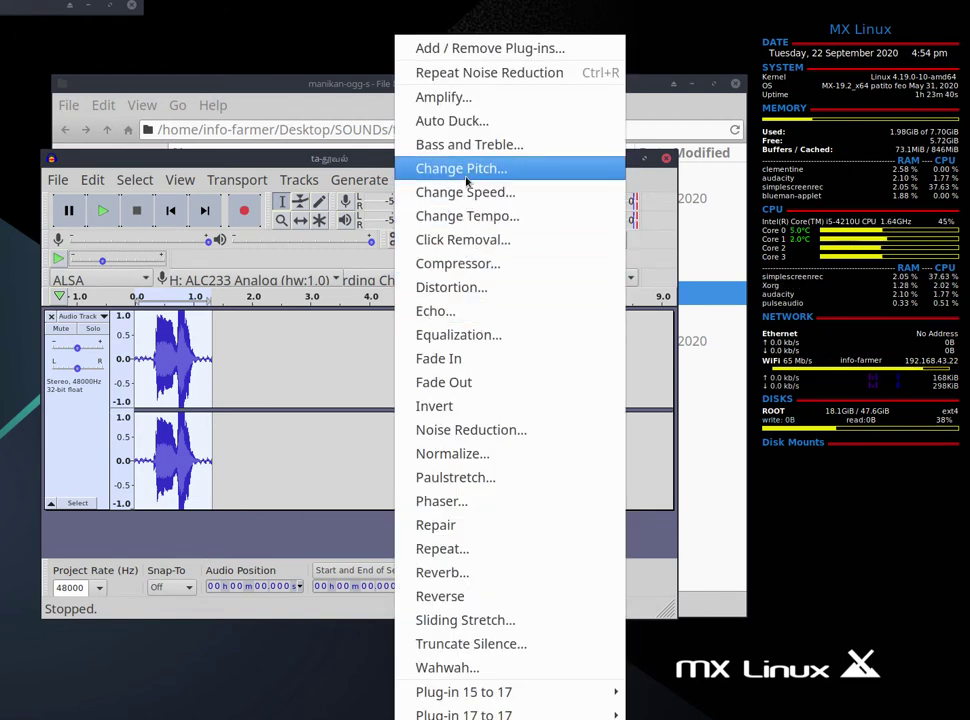
{"action": "left_click", "coordinate": [487, 431]}
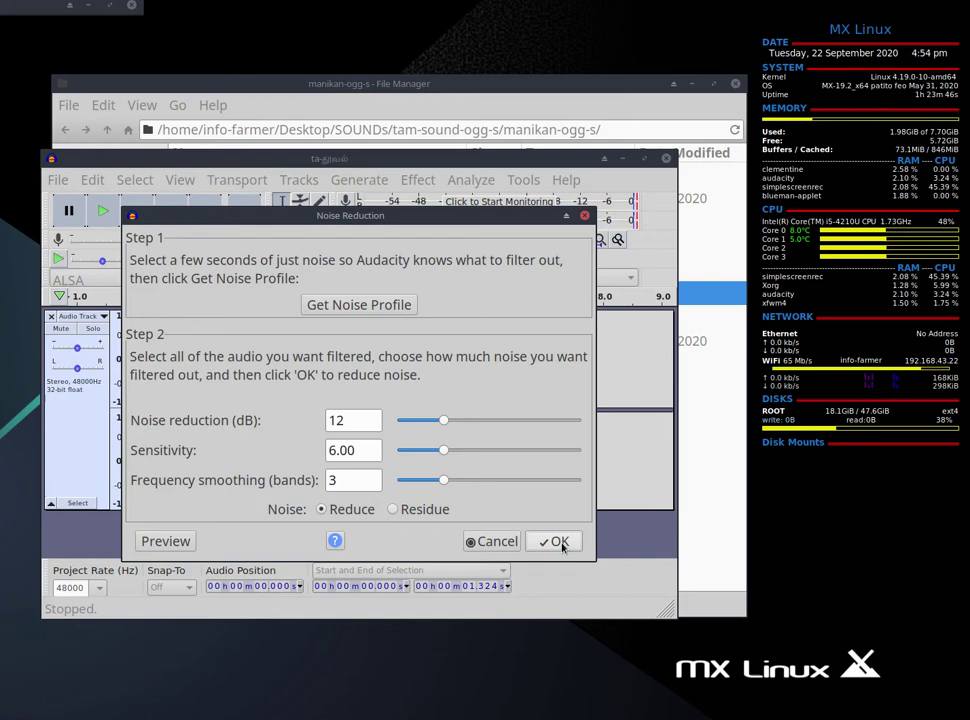
{"action": "left_click", "coordinate": [561, 545]}
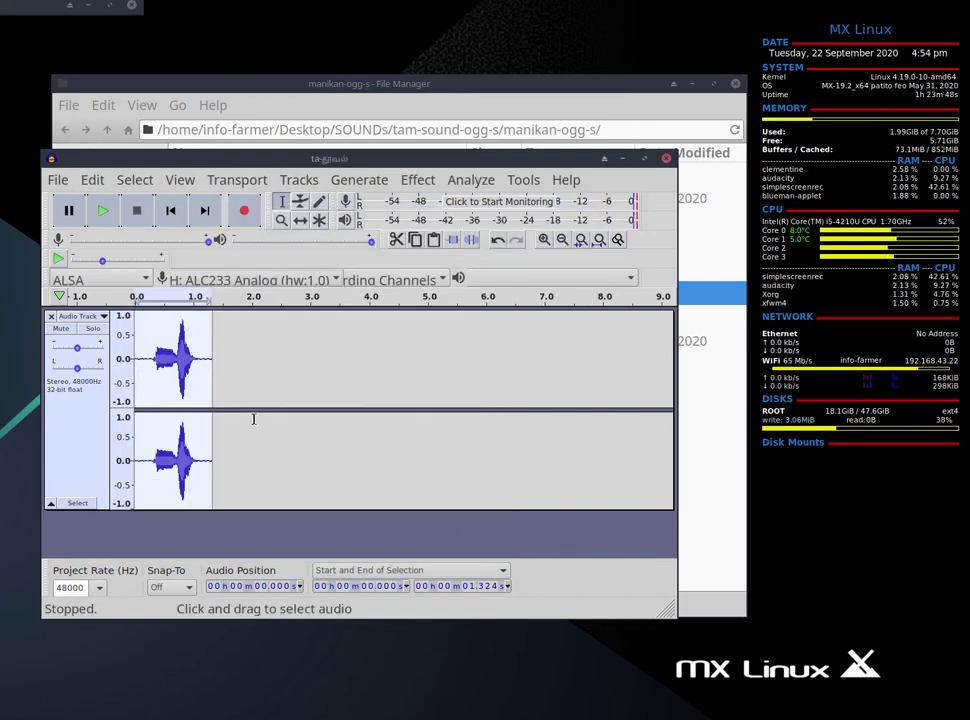
- Export the cleaned clip as OGG under the existing name ta-தூவல்.ogg
{"action": "left_click", "coordinate": [57, 180]}
{"action": "mouse_move", "coordinate": [83, 325]}
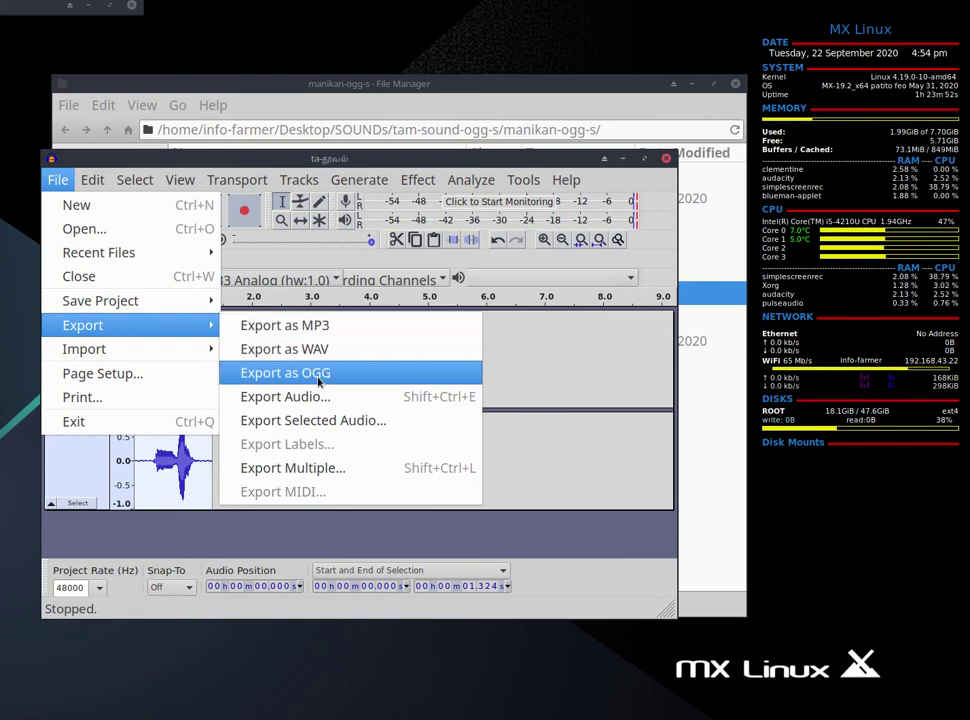
{"action": "left_click", "coordinate": [318, 375]}
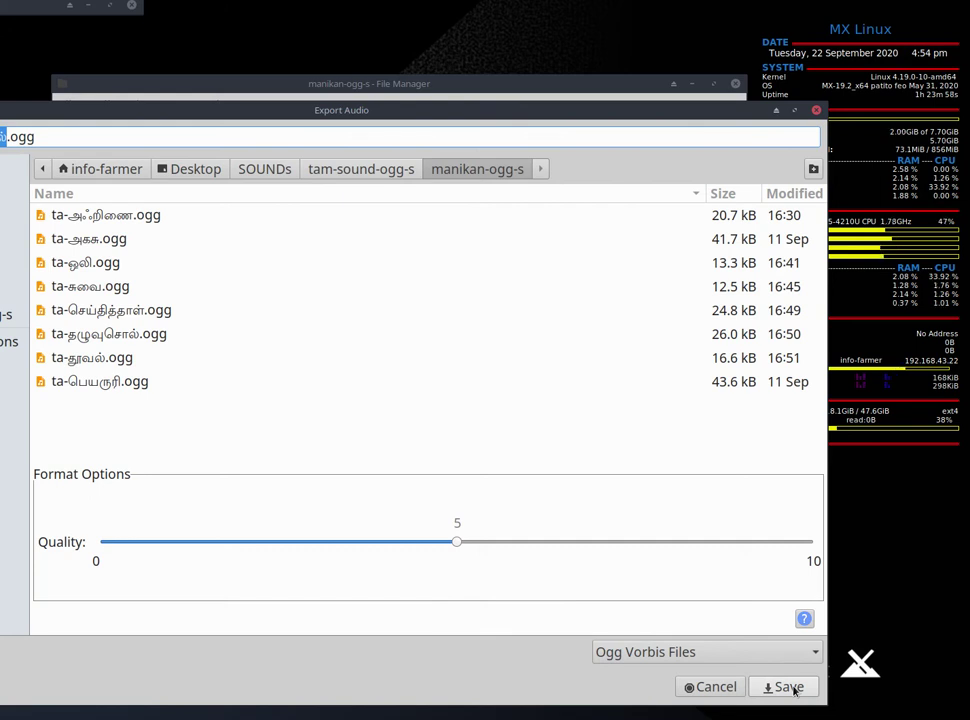
{"action": "left_click", "coordinate": [795, 688]}
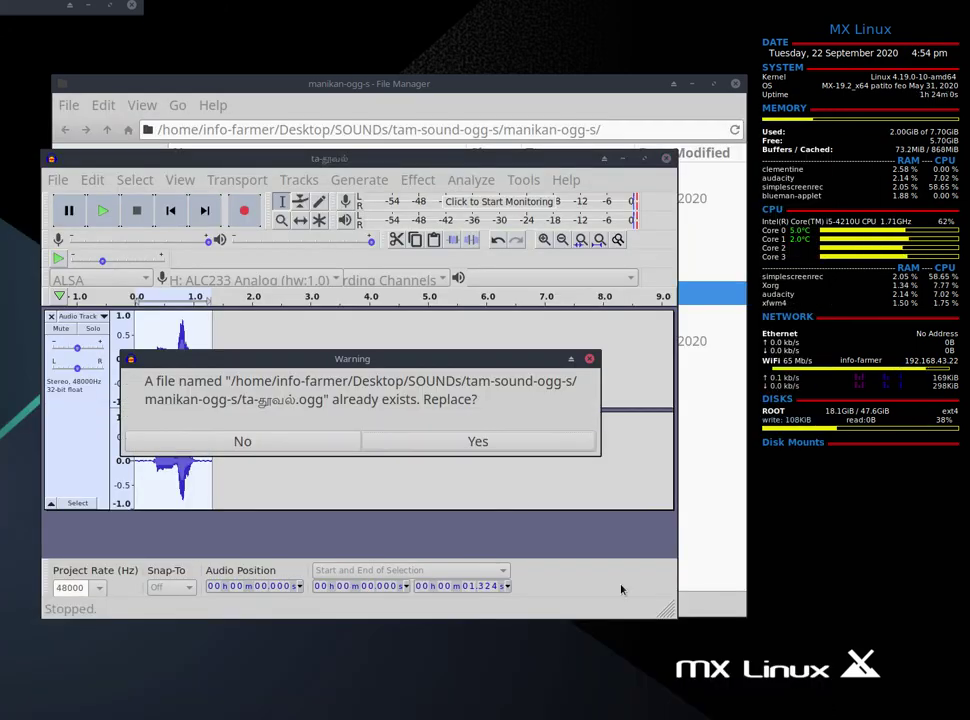
- Confirm overwriting ta-தூவல்.ogg and clear the Artist Name metadata tag
{"action": "left_click", "coordinate": [474, 443]}
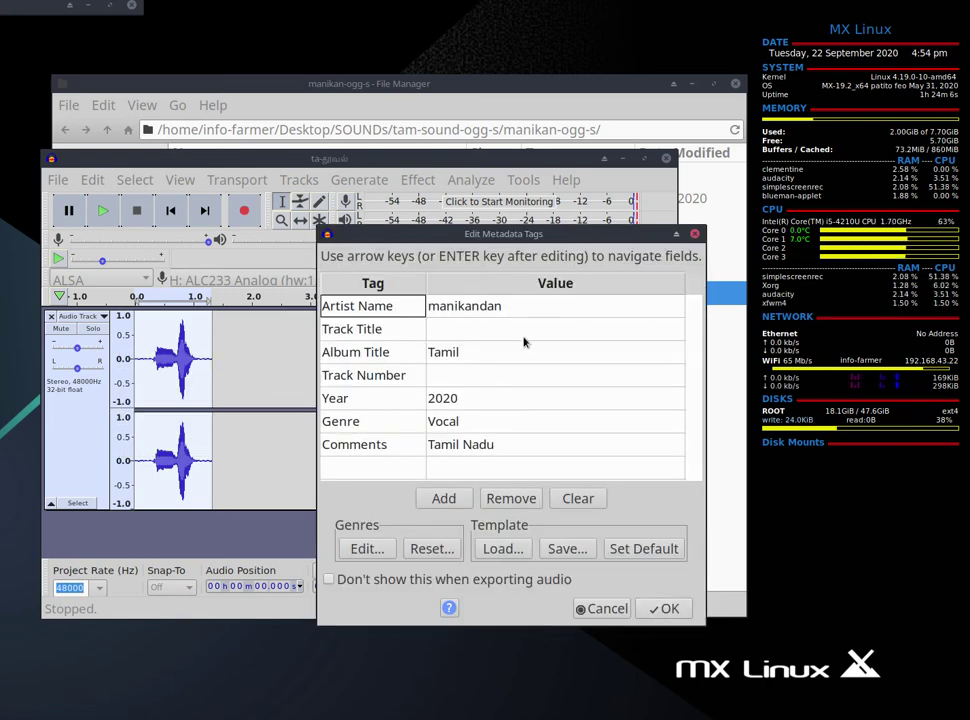
{"action": "double_click", "coordinate": [470, 306]}
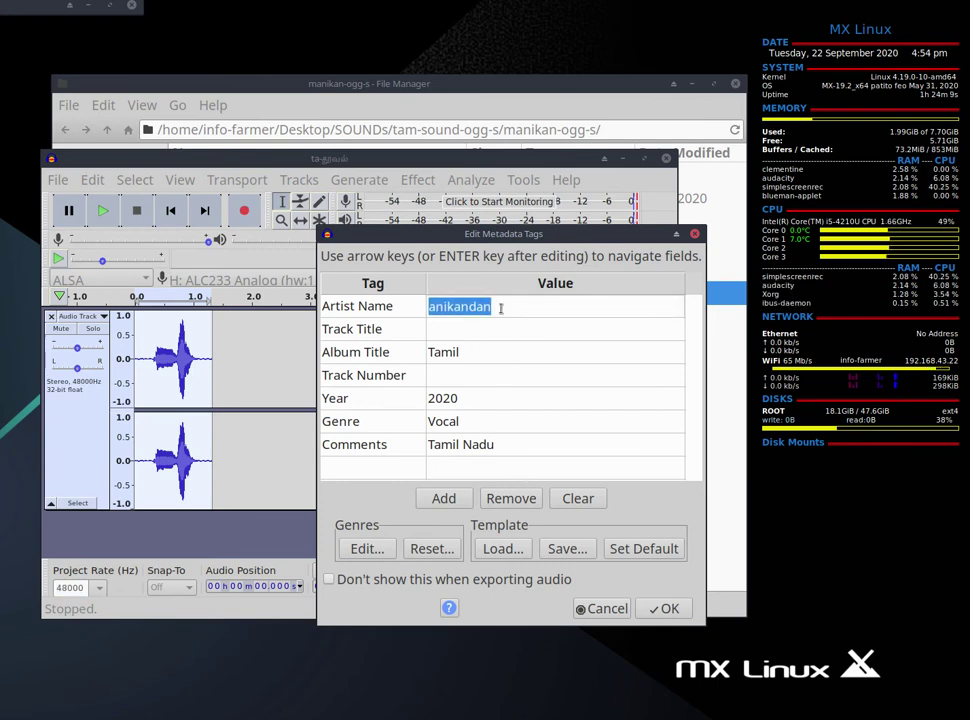
{"action": "key", "text": "BackSpace"}
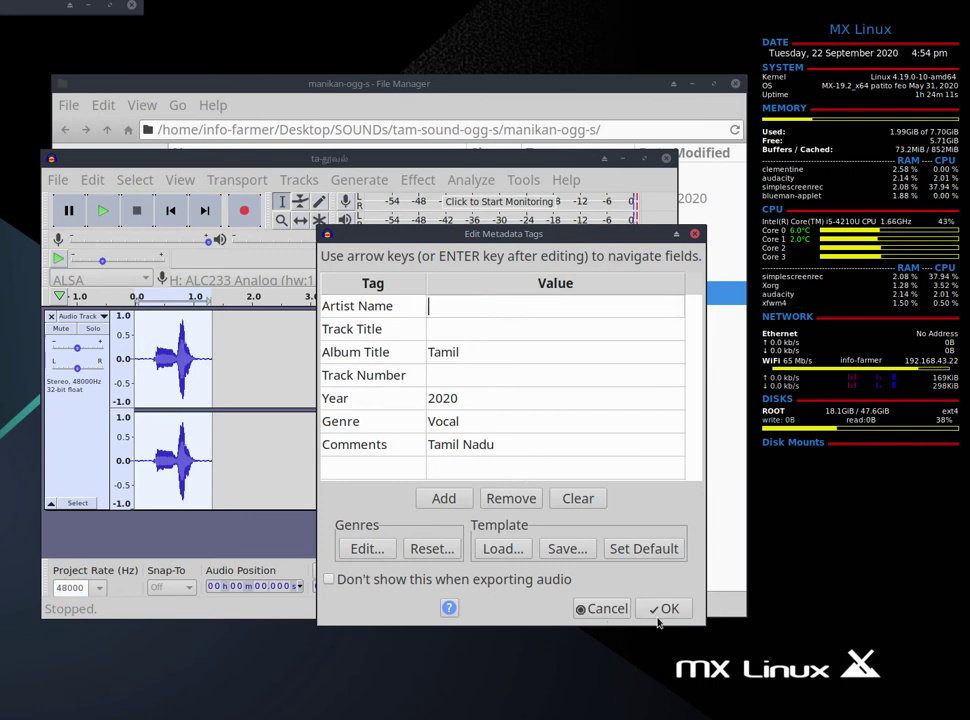